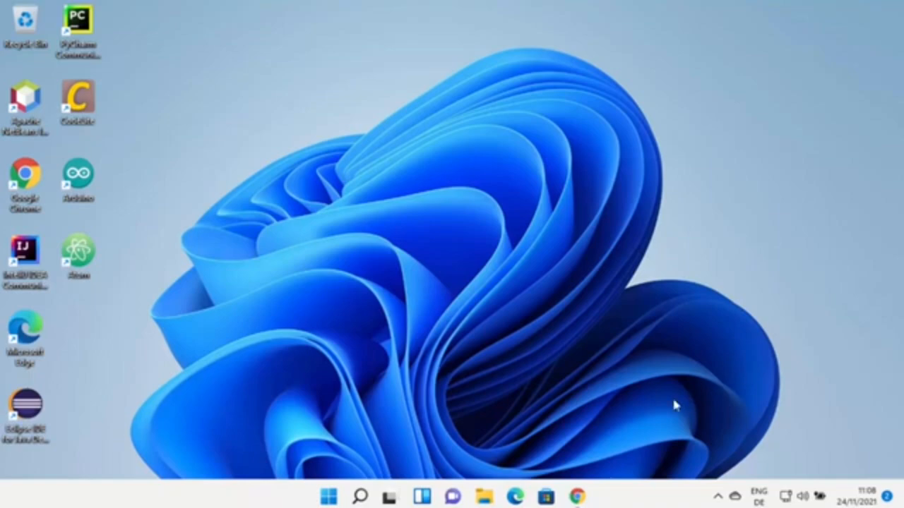
Step: Switch to Chrome and open the Code::Blocks binary releases page from the codeblocks search results
left_click(575, 498)
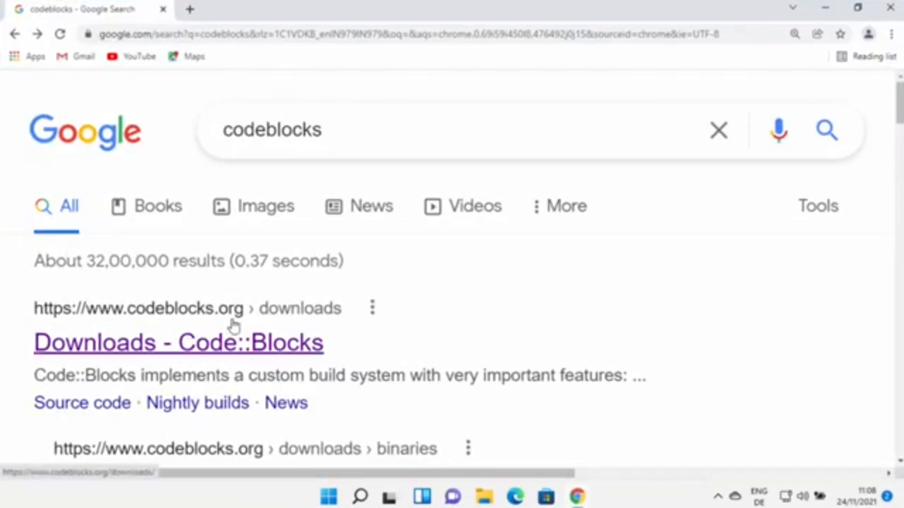
left_click(242, 342)
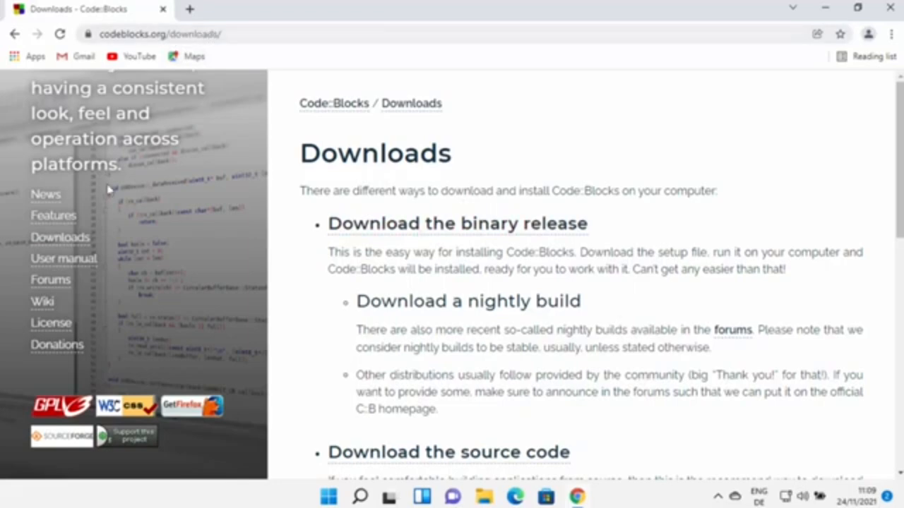
left_click(67, 245)
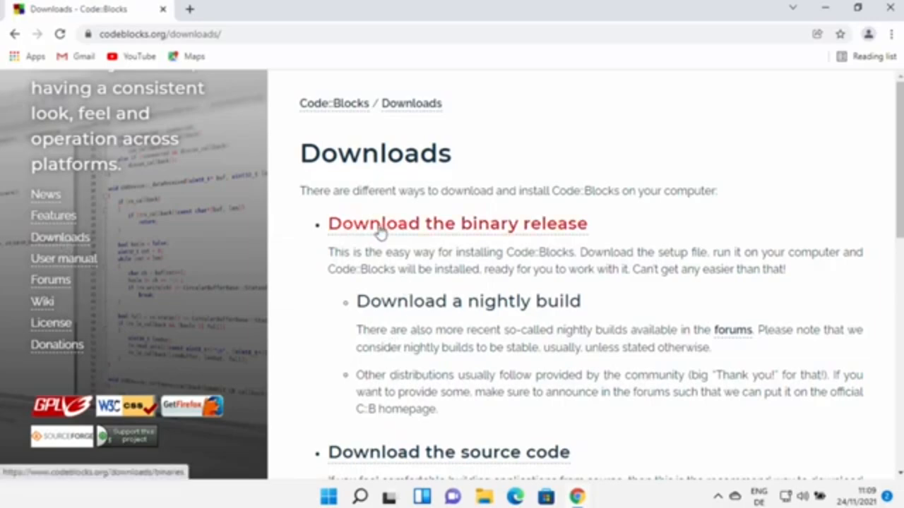
left_click(472, 227)
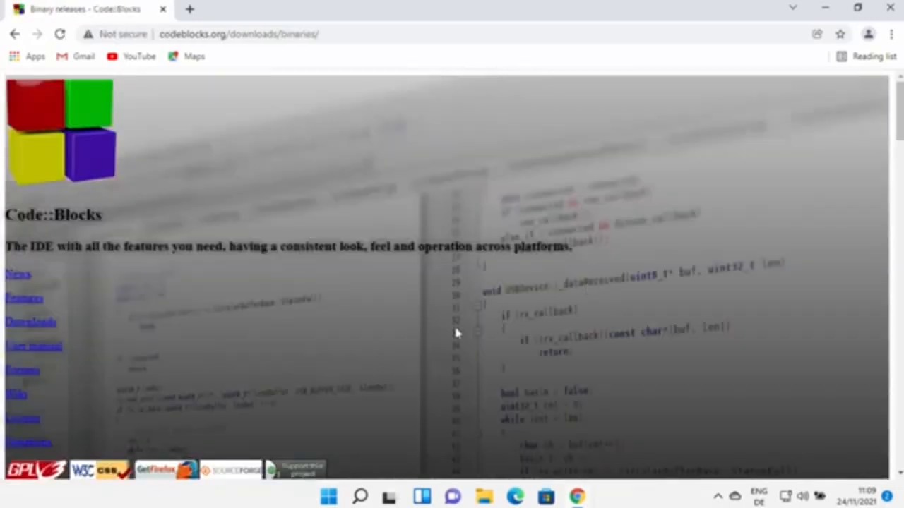
scroll(454, 333, "down", 9)
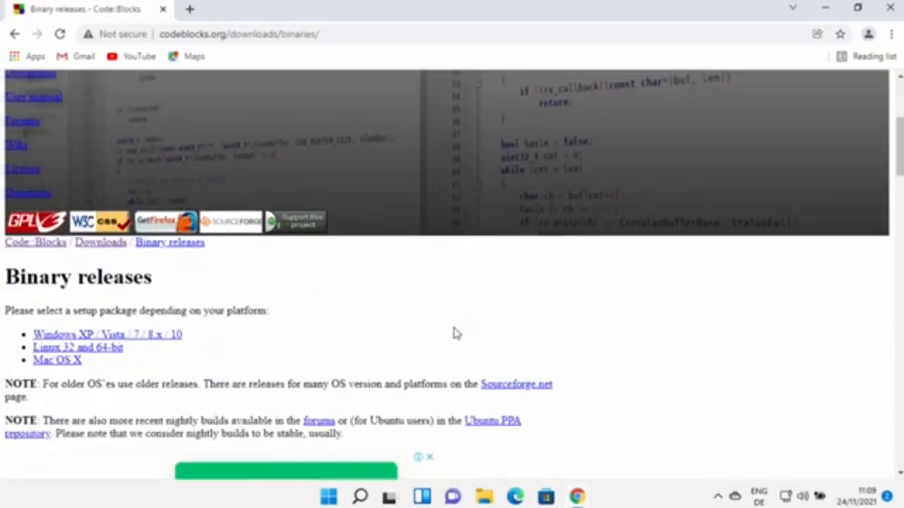
scroll(454, 334, "down", 2)
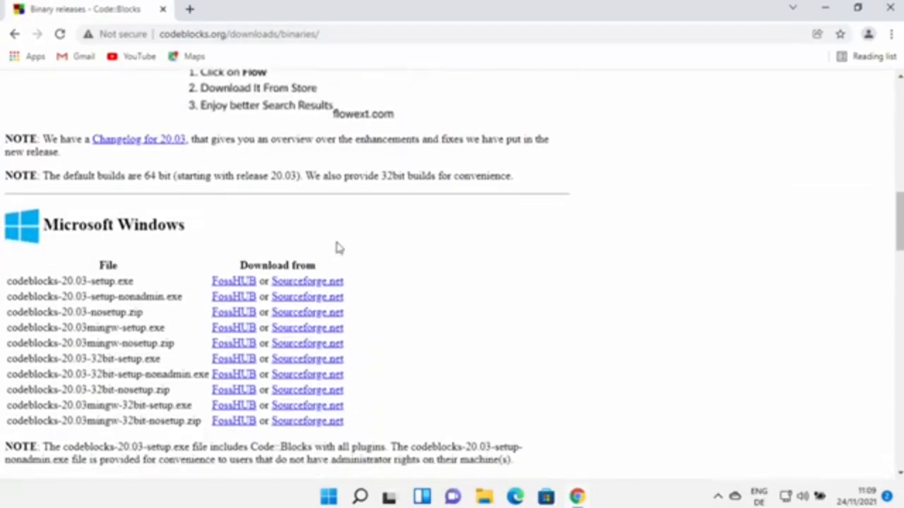
Step: Download codeblocks-20.03mingw-setup.exe for Microsoft Windows from Sourceforge.net
left_click_drag(42, 232, 188, 234)
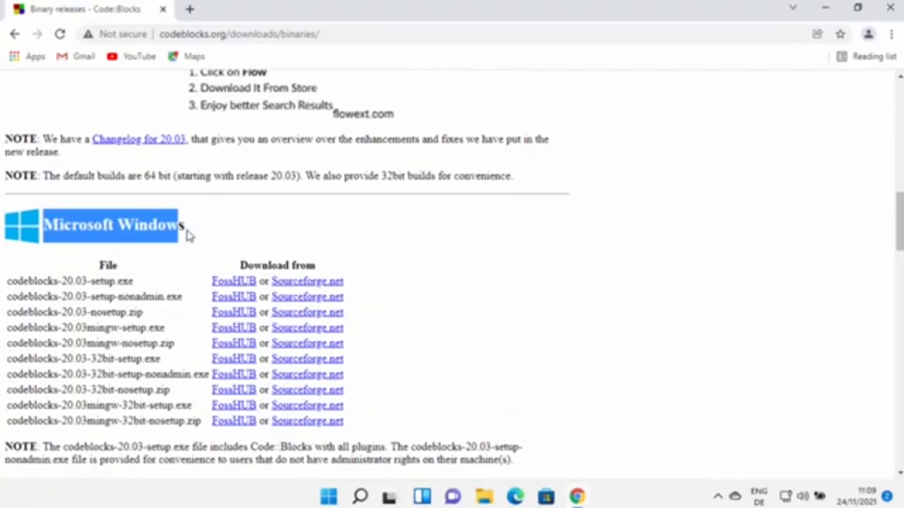
left_click(417, 235)
scroll(417, 235, "down", 1)
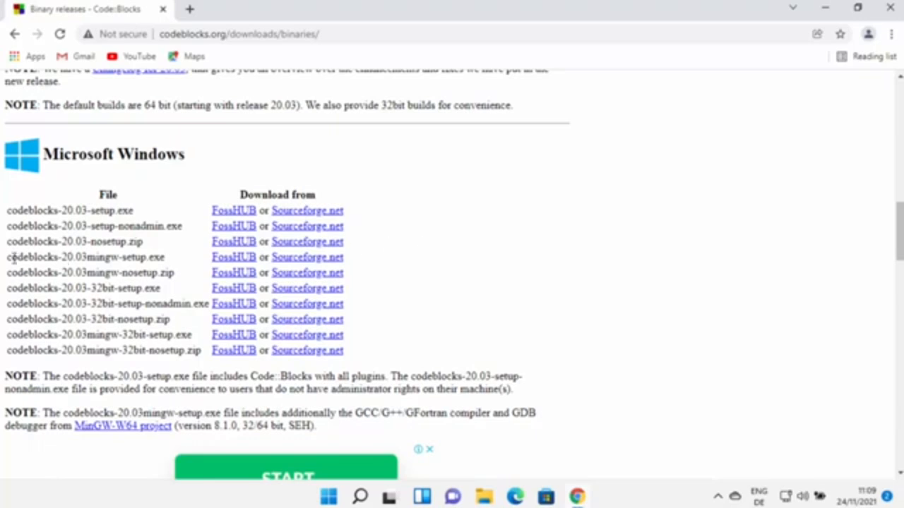
left_click_drag(7, 257, 57, 258)
left_click(64, 257)
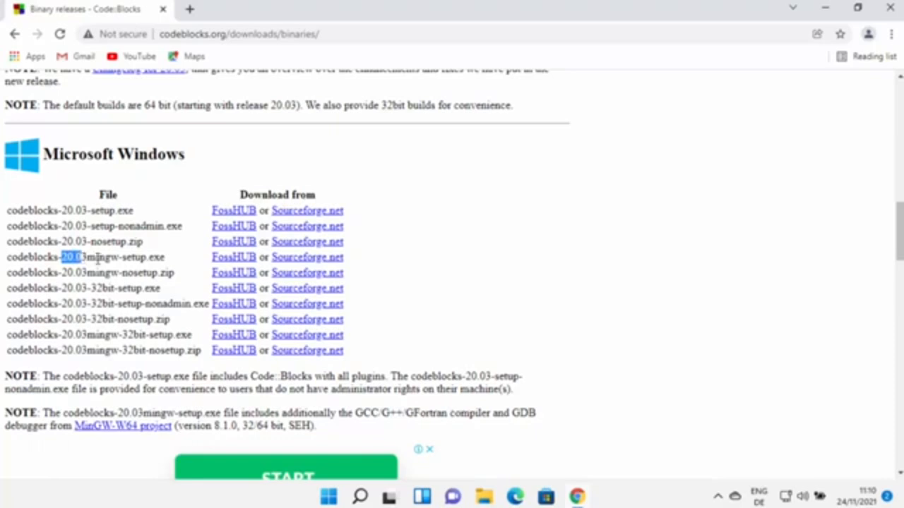
left_click(86, 259)
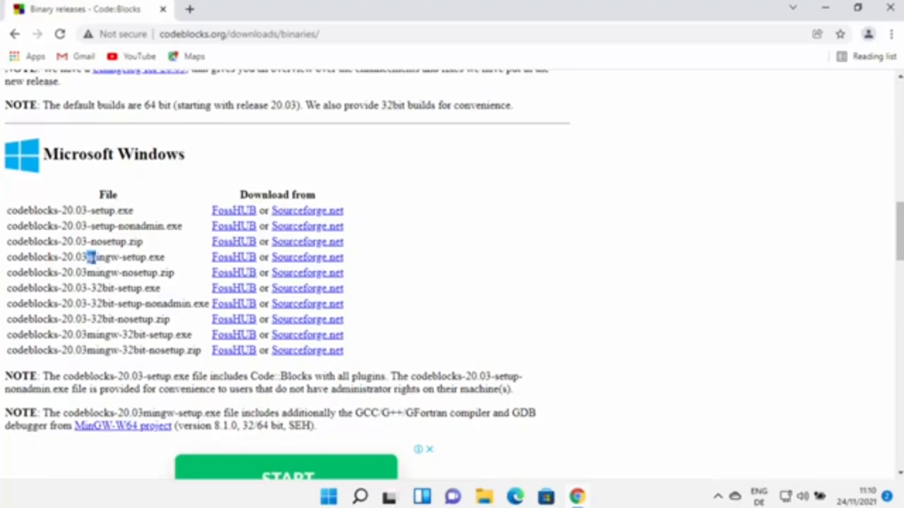
left_click_drag(100, 259, 146, 258)
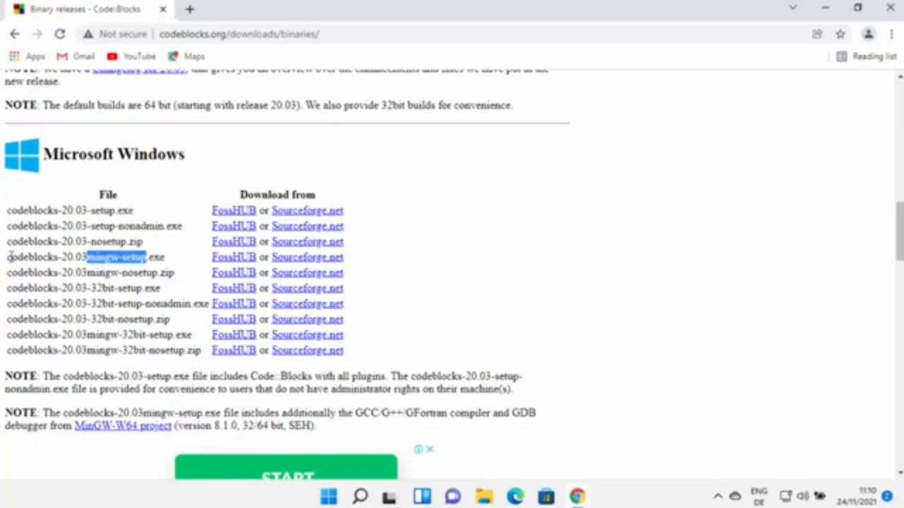
left_click_drag(8, 259, 169, 260)
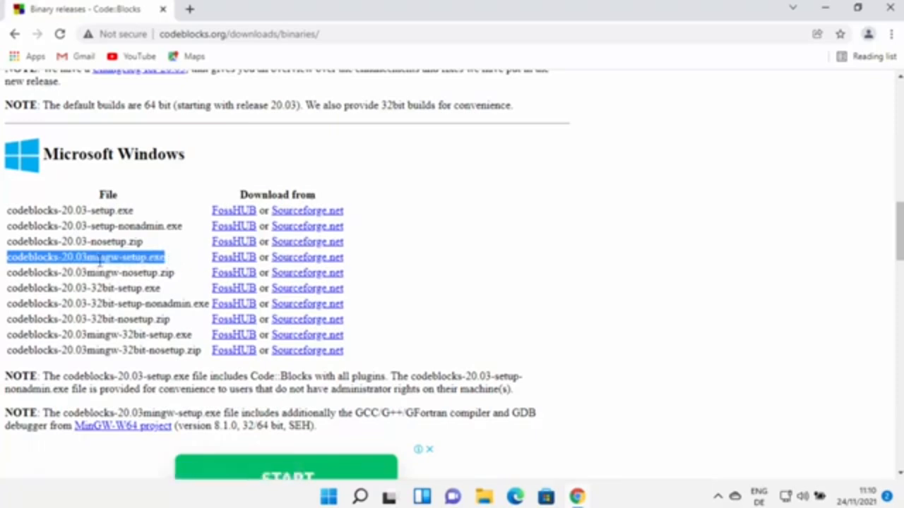
left_click(310, 259)
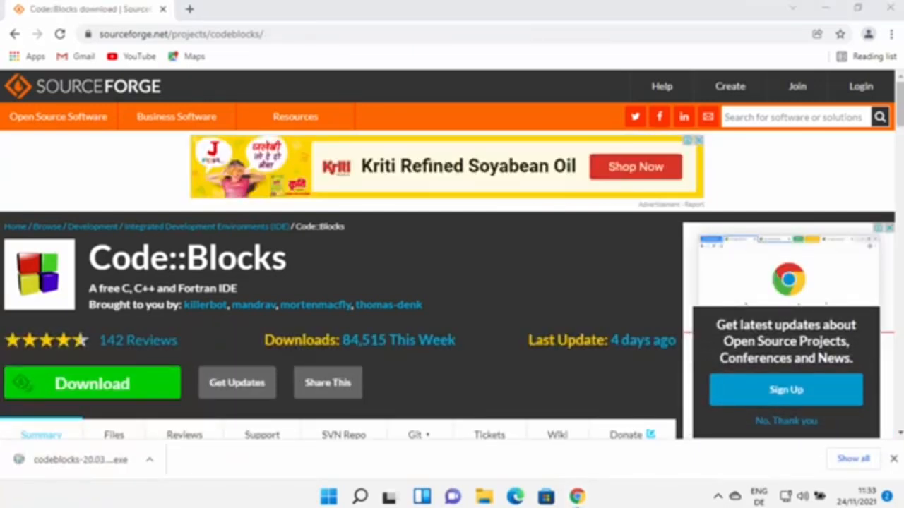
Step: Run the downloaded Code::Blocks installer, minimize the browser and allow the setup to make changes to the device
left_click(111, 464)
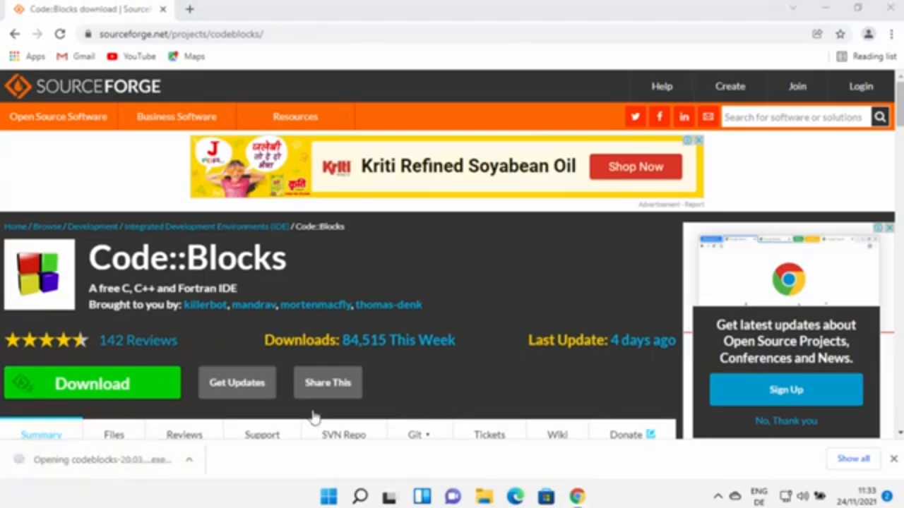
left_click(825, 7)
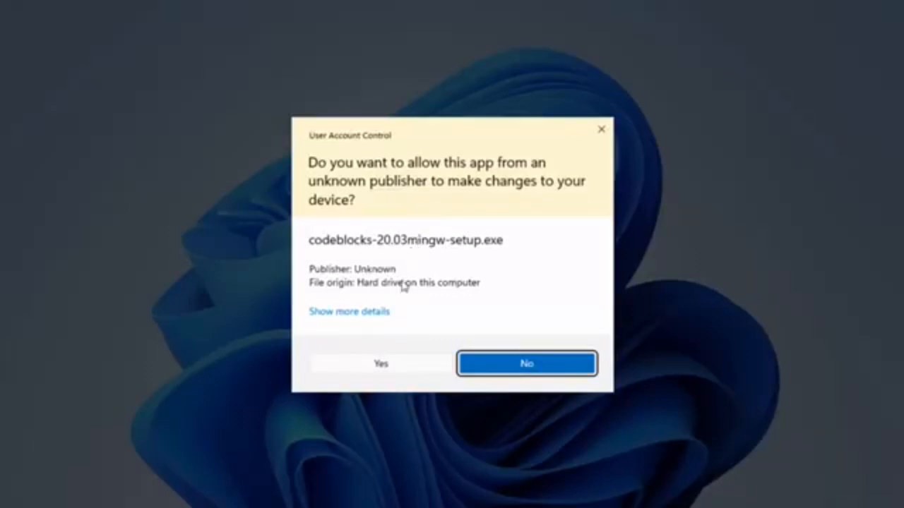
left_click(392, 367)
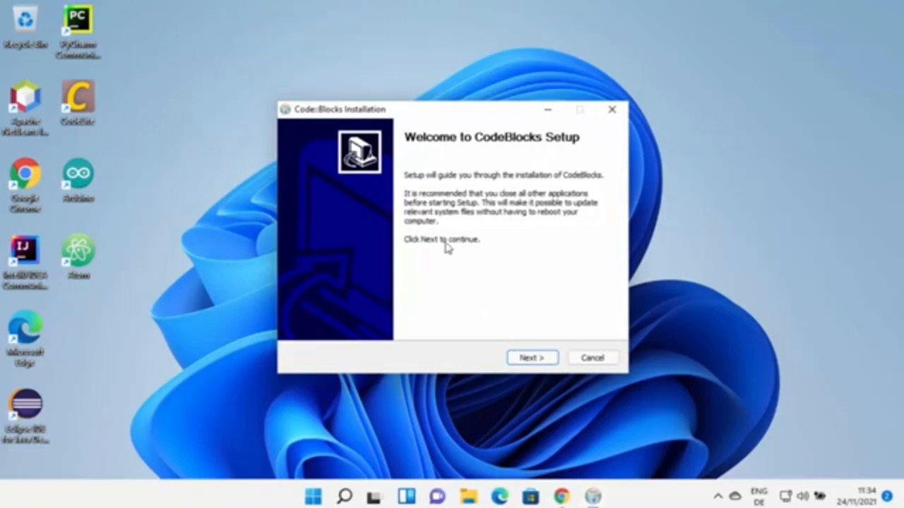
Step: Continue past the setup welcome page and accept the GNU General Public License agreement
left_click(531, 358)
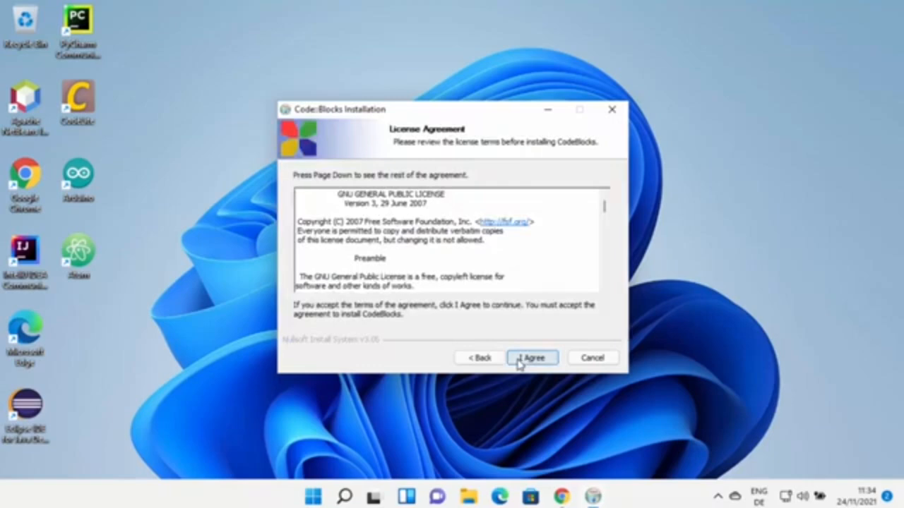
scroll(564, 244, "down", 10)
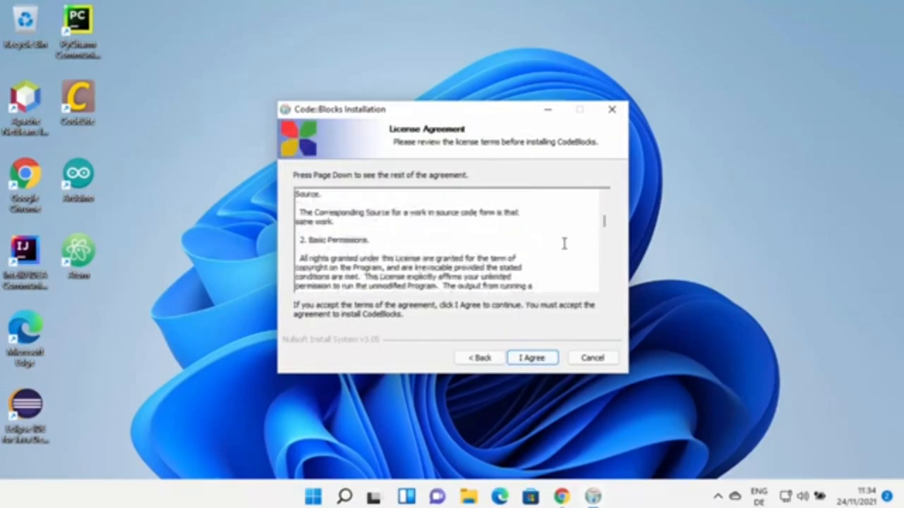
scroll(564, 244, "down", 15)
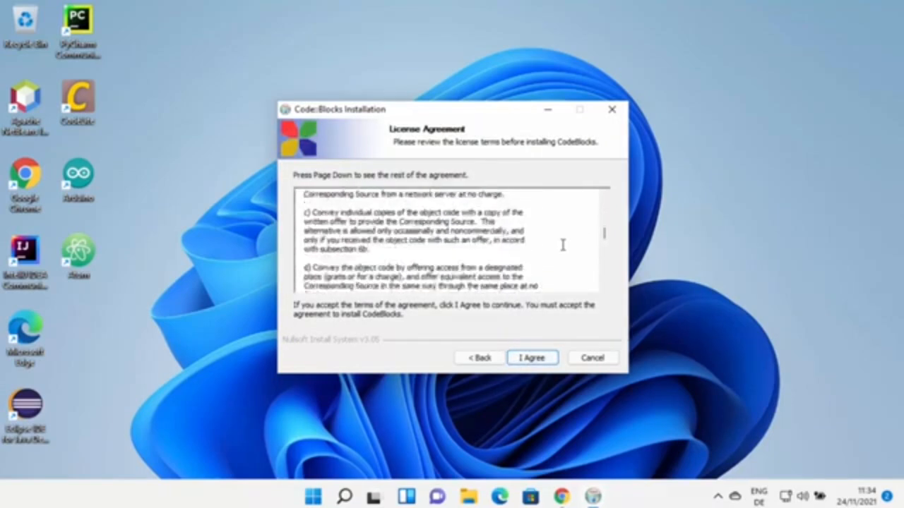
scroll(558, 250, "down", 5)
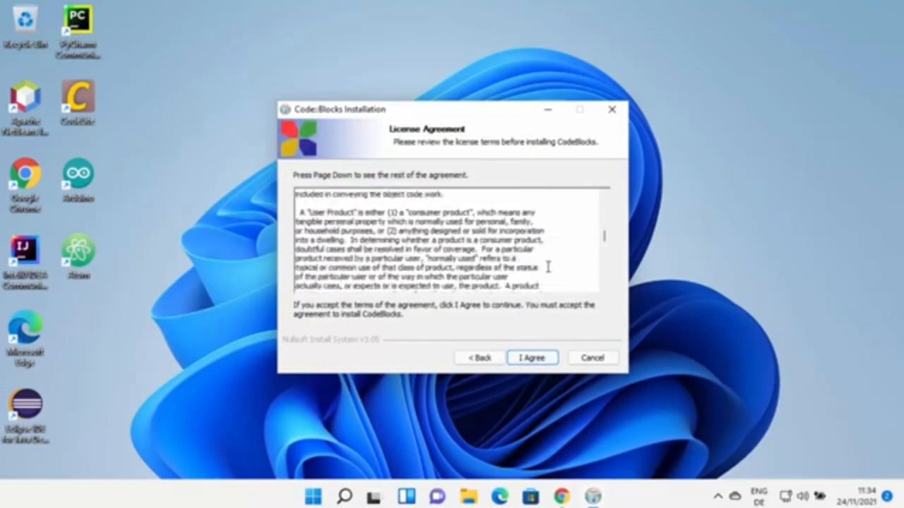
left_click(530, 359)
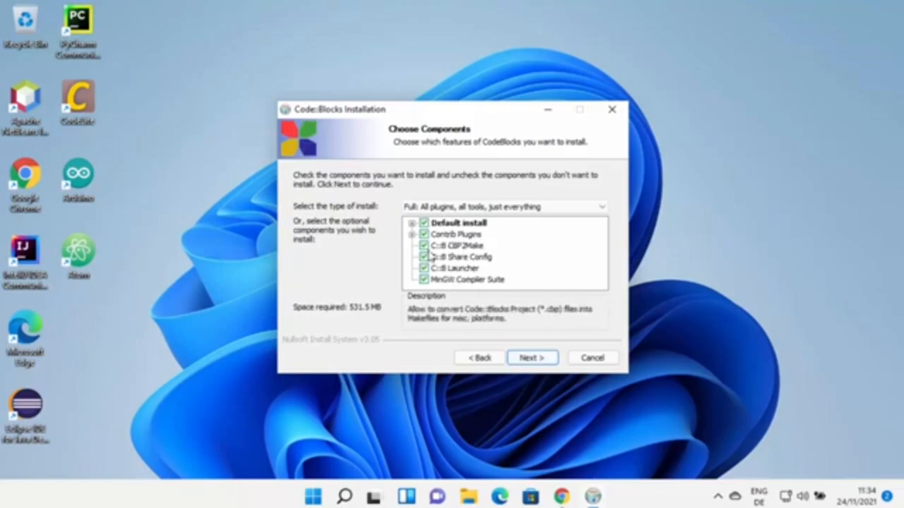
Step: Keep the full component selection and install Code::Blocks into C:\Program Files\CodeBlocks
left_click(524, 358)
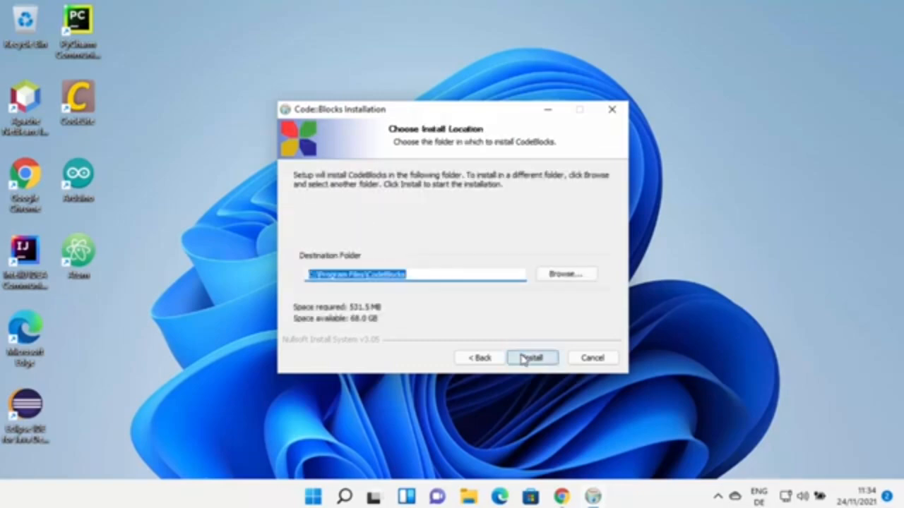
double_click(417, 274)
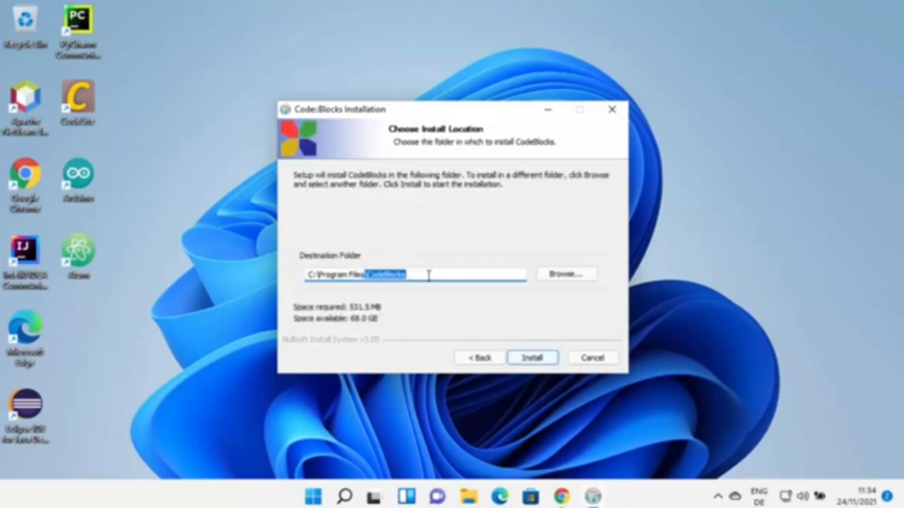
left_click(428, 275)
left_click_drag(420, 275, 289, 272)
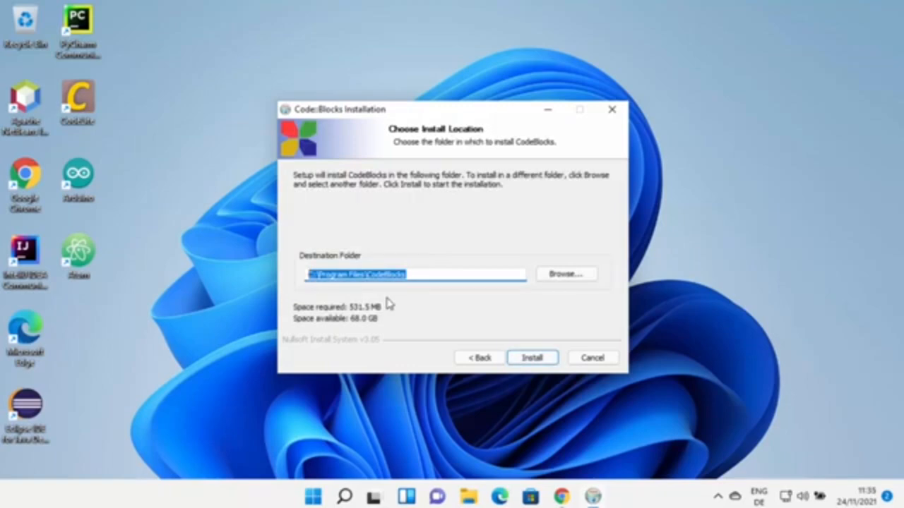
left_click(532, 357)
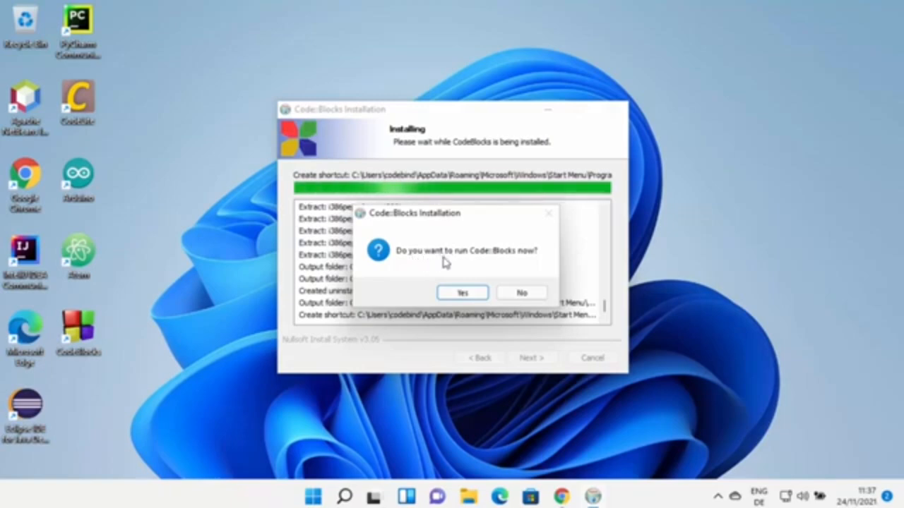
Step: Choose to run Code::Blocks now and finish the installation wizard
left_click(464, 296)
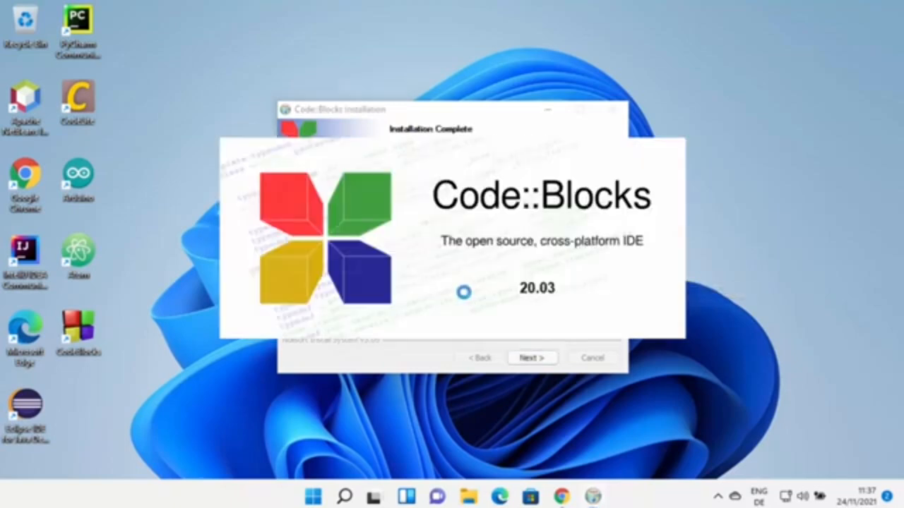
left_click(432, 362)
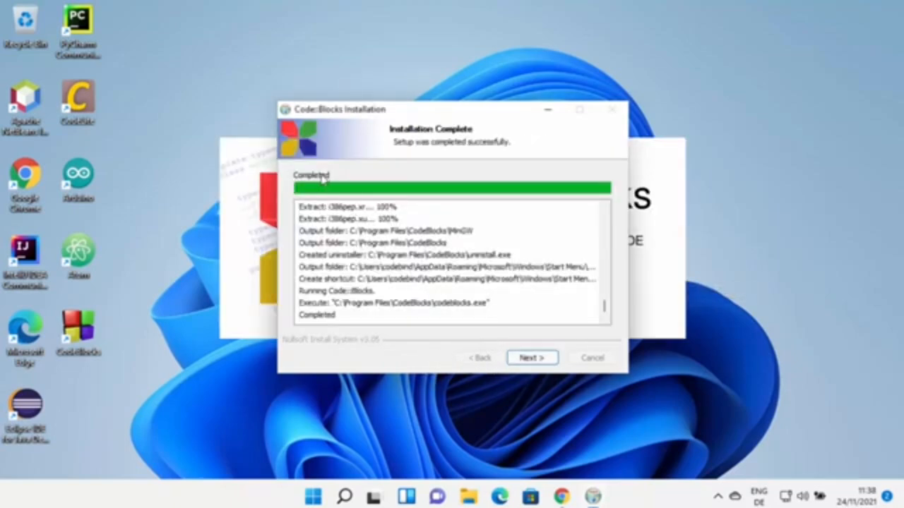
left_click(531, 358)
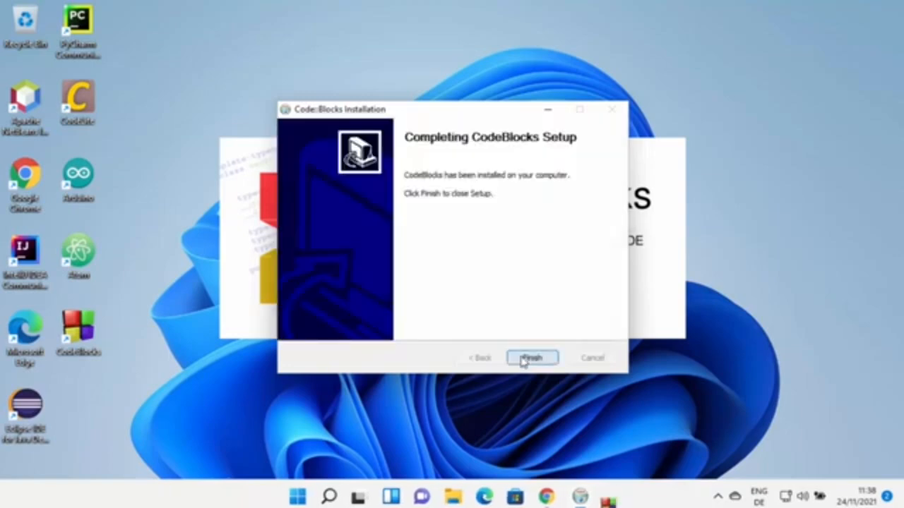
left_click(520, 360)
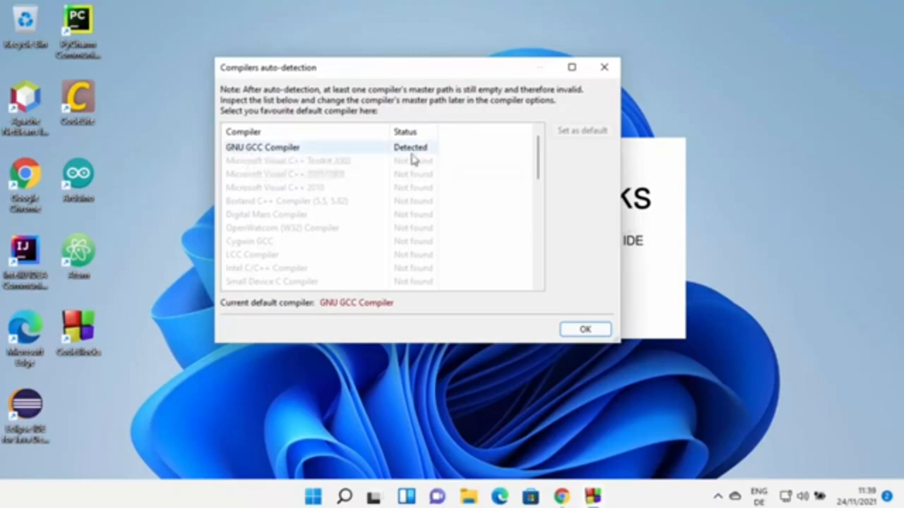
Step: Accept GNU GCC Compiler as the default compiler and leave the C/C++ file associations as they are
left_click(586, 331)
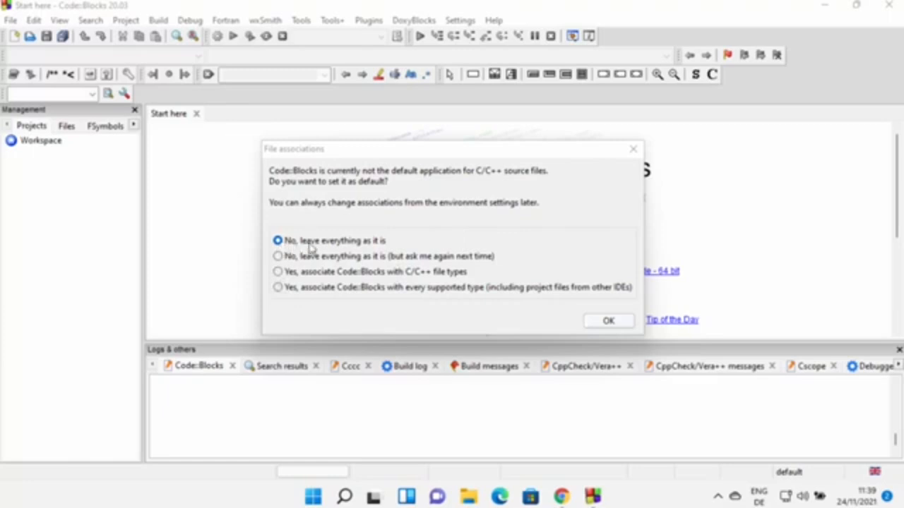
left_click(600, 323)
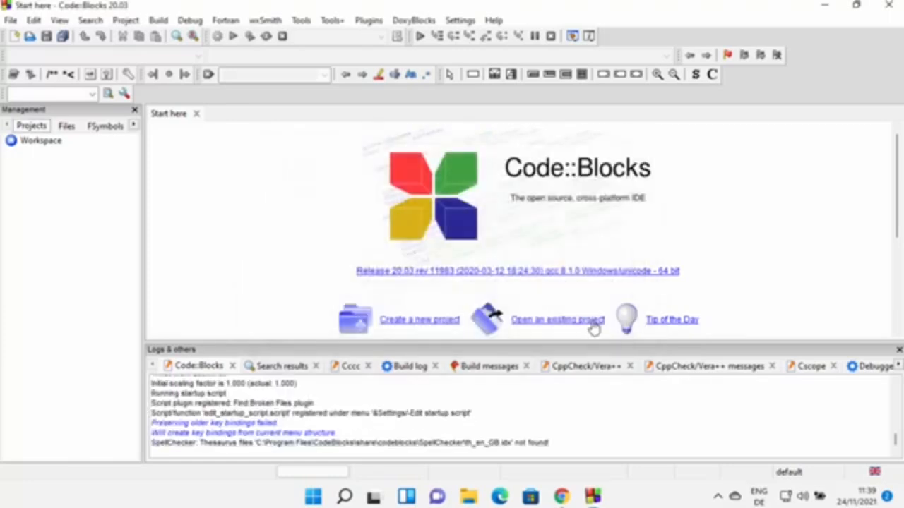
left_click(824, 5)
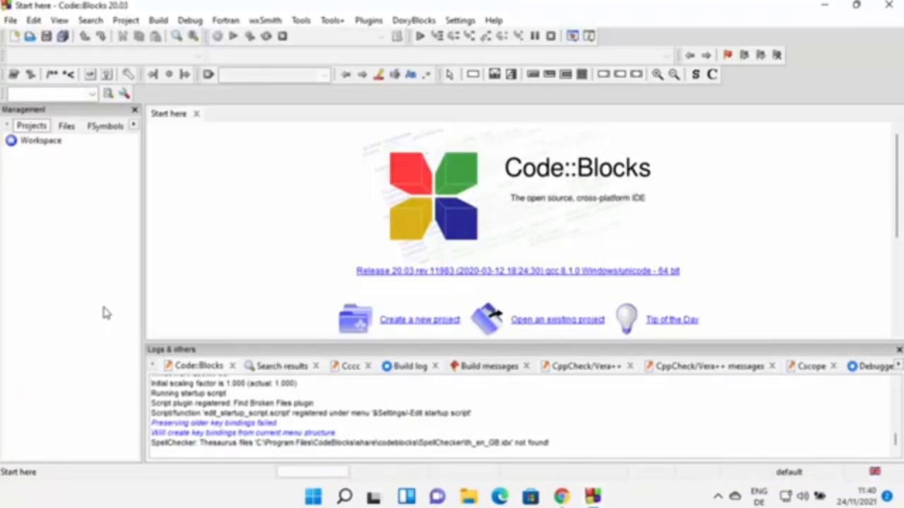
Step: Start a new project from the Console application template and keep C++ as its language
left_click(11, 21)
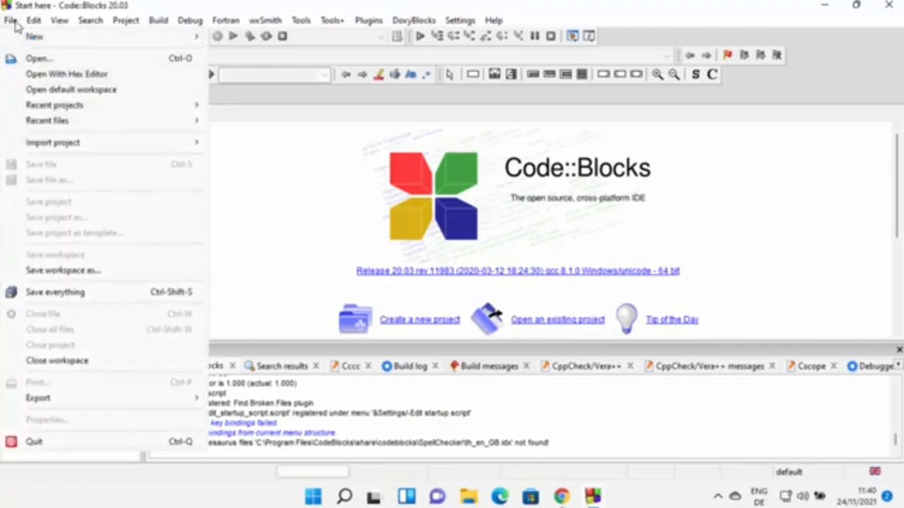
mouse_move(81, 37)
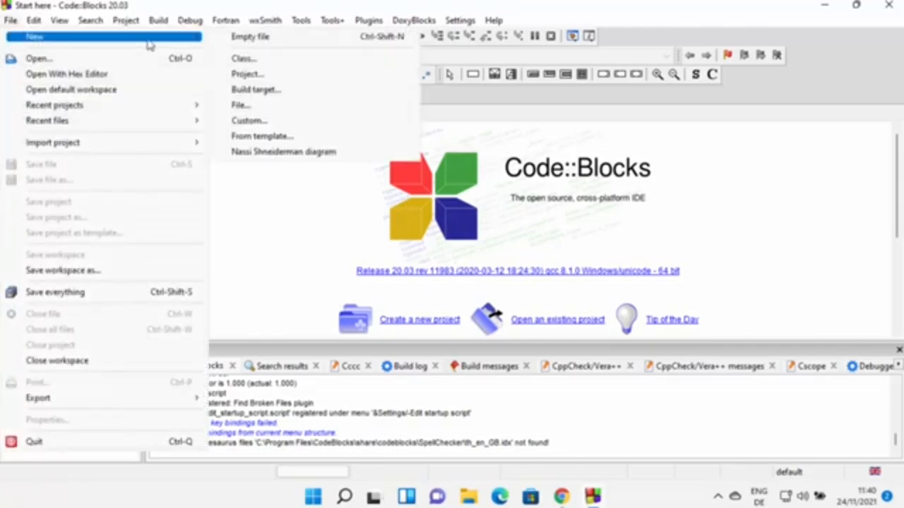
left_click(251, 77)
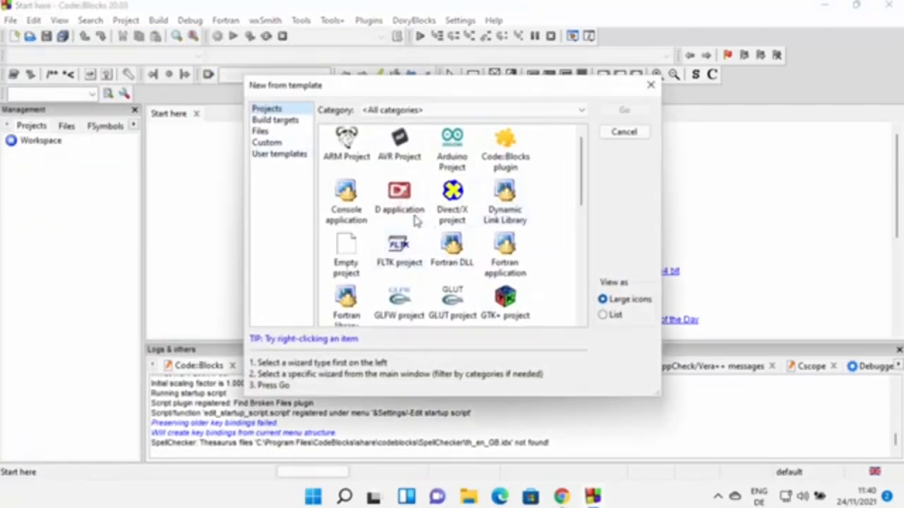
scroll(395, 240, "down", 3)
scroll(415, 237, "up", 3)
left_click(345, 208)
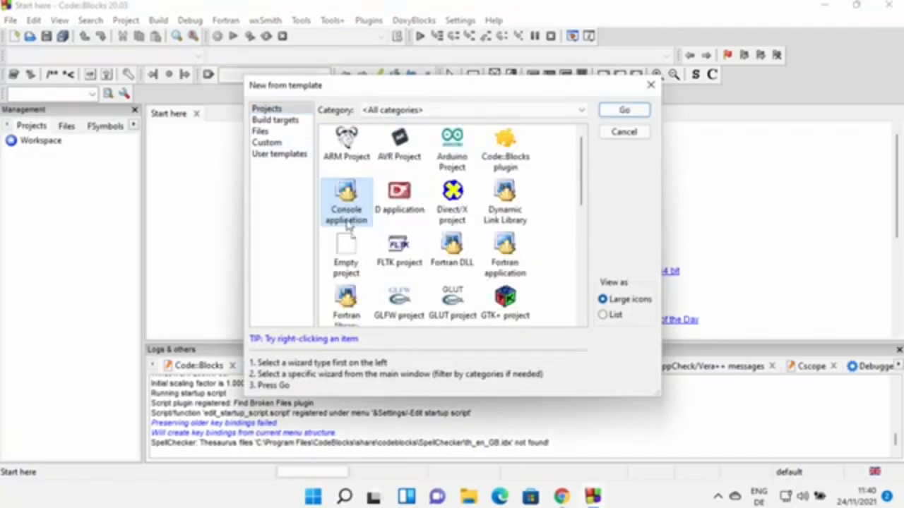
left_click(615, 114)
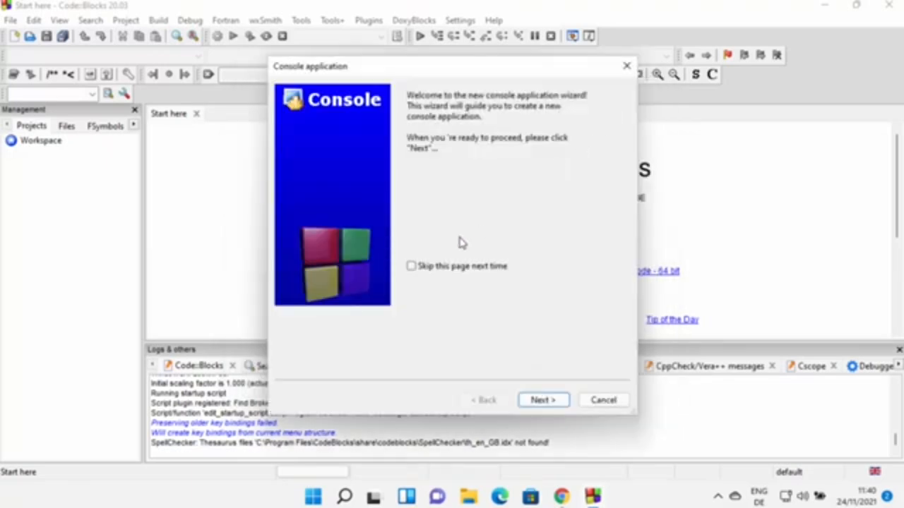
left_click(541, 399)
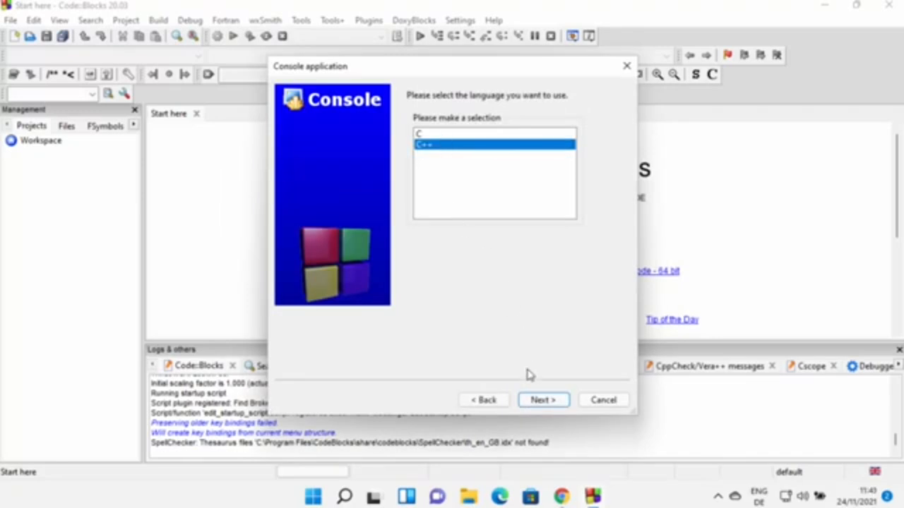
left_click(536, 400)
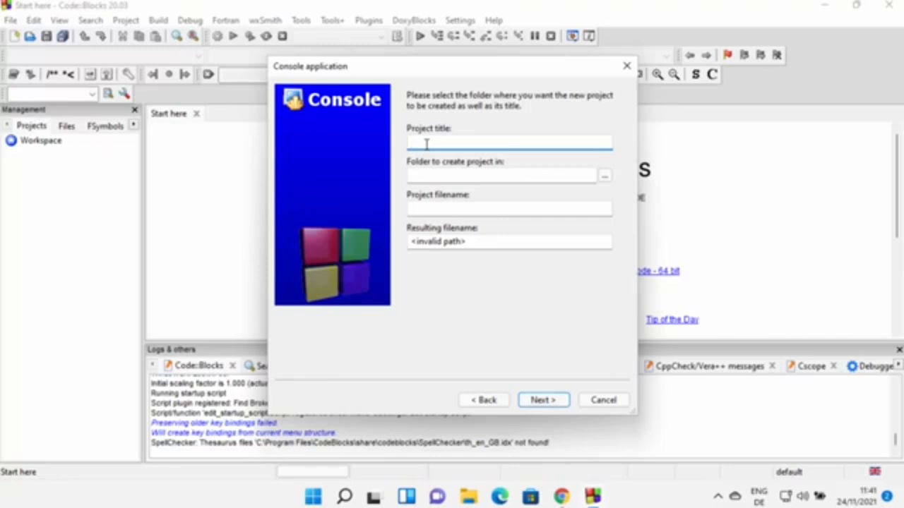
Step: Title the project HelloWorld, set the Documents folder as its location, and continue to the compiler settings
type("HelloWorld")
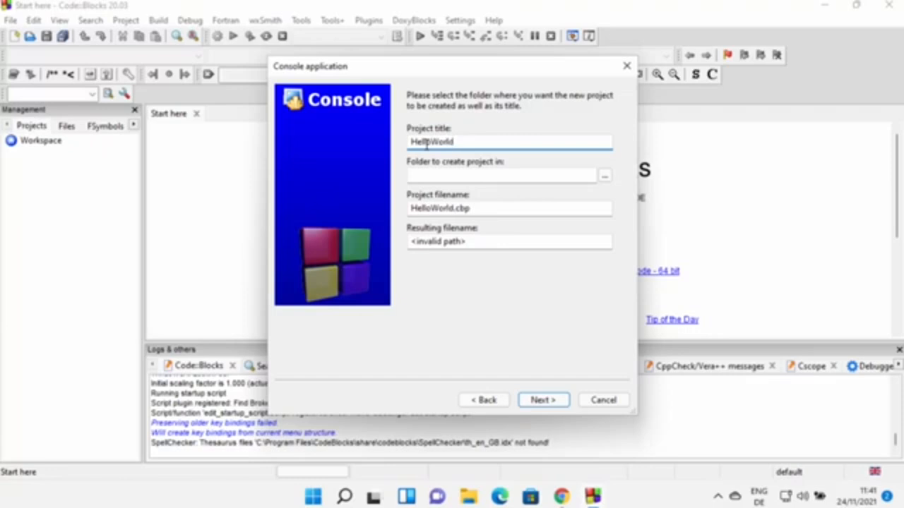
left_click(456, 178)
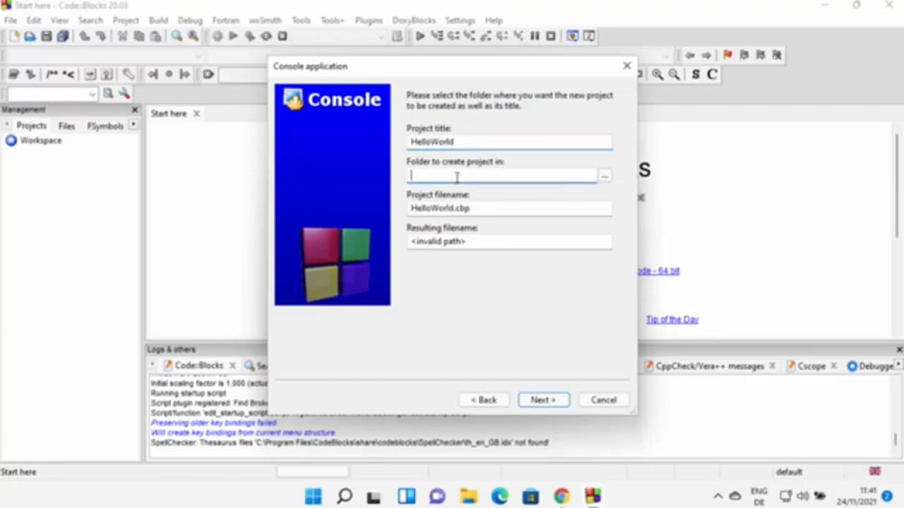
left_click(604, 177)
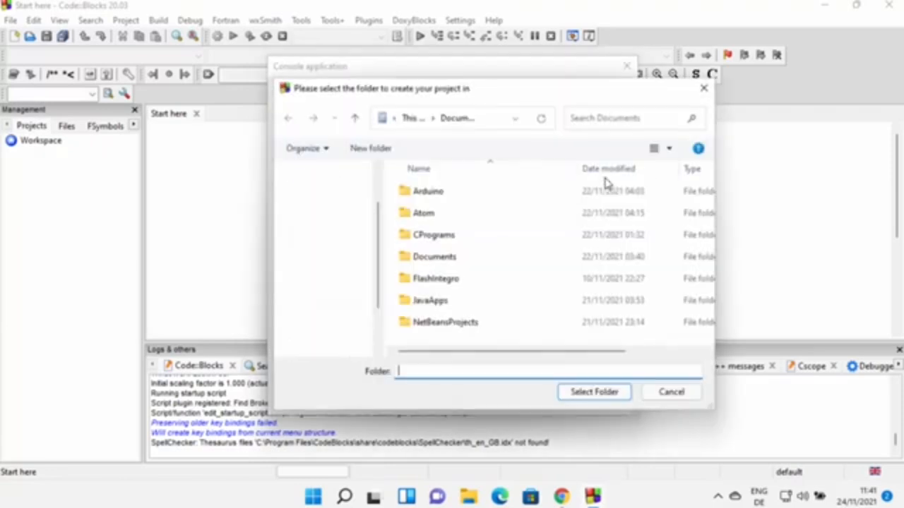
left_click(575, 397)
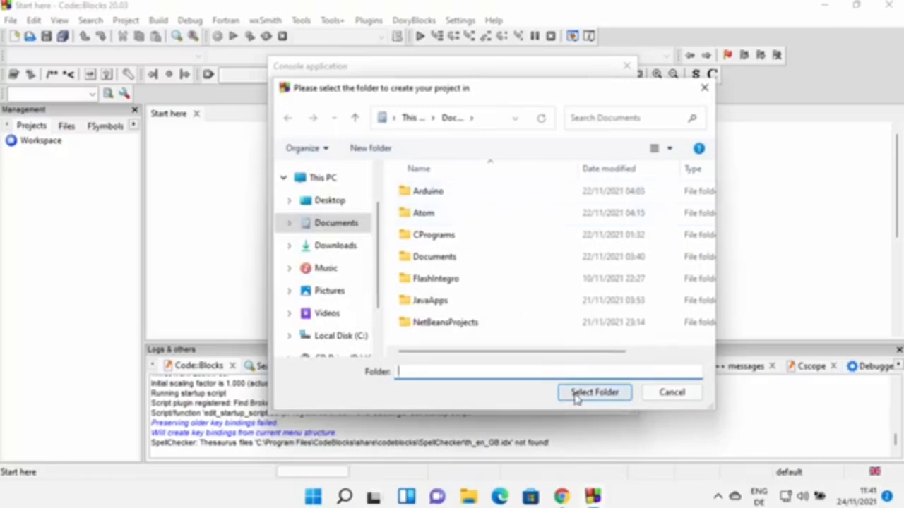
left_click(575, 397)
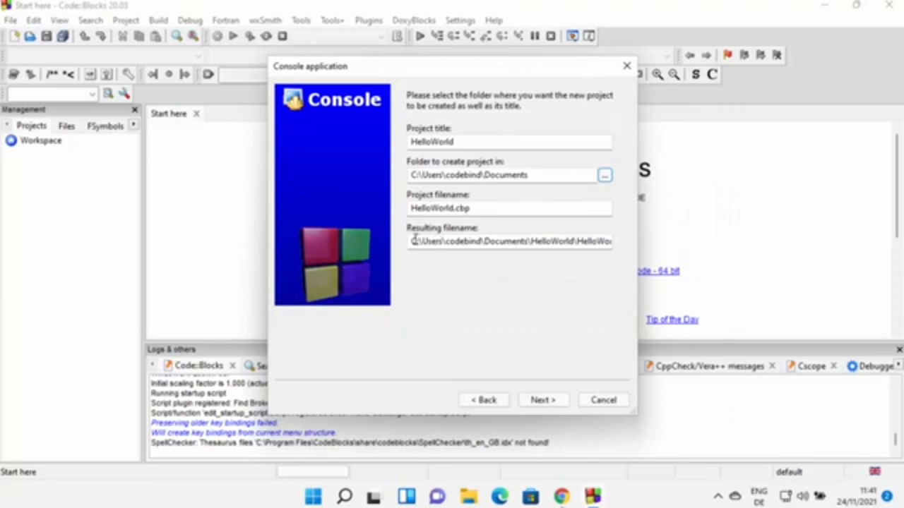
left_click_drag(412, 240, 615, 247)
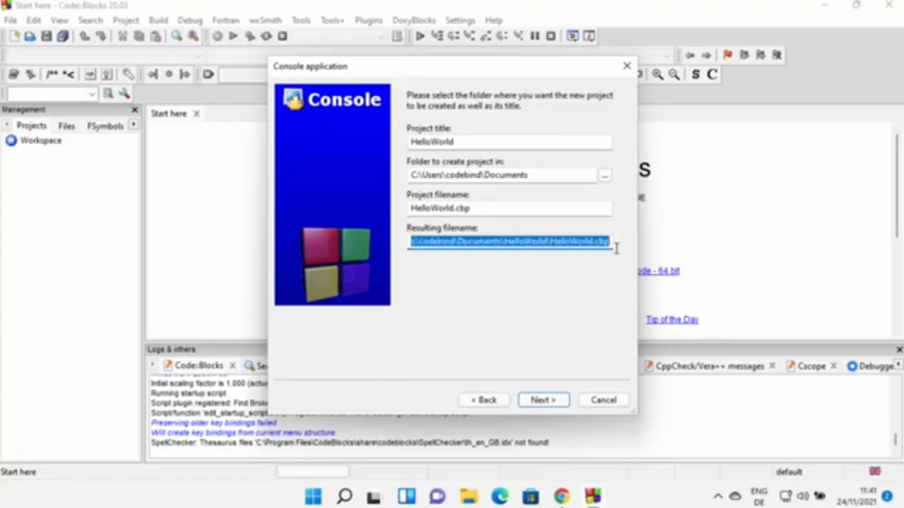
left_click(467, 246)
double_click(467, 244)
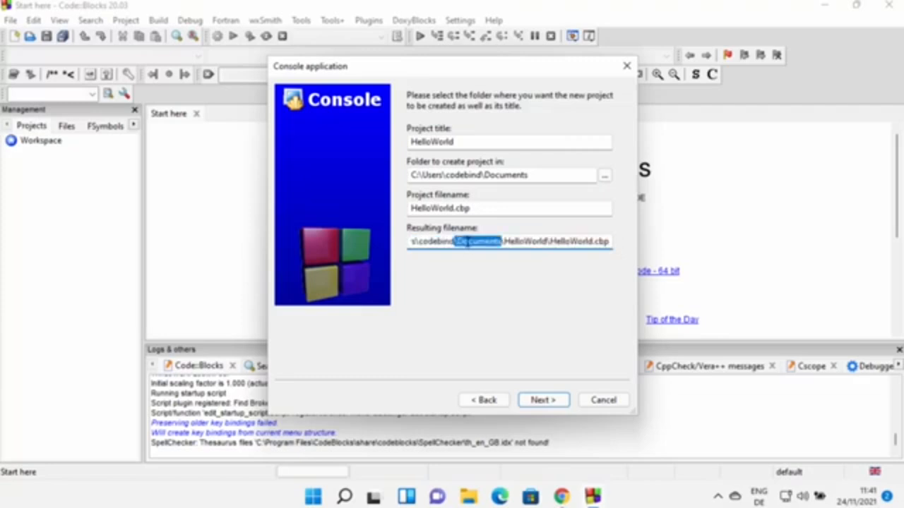
double_click(485, 174)
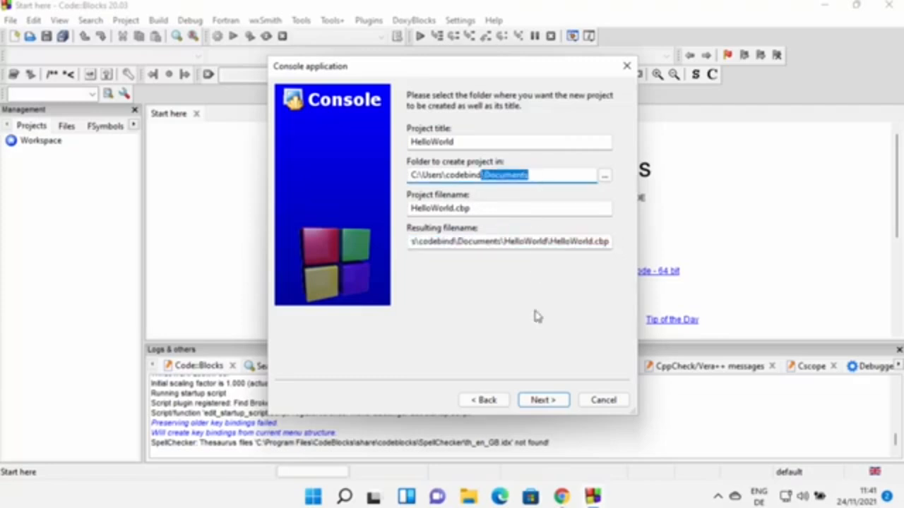
left_click(542, 401)
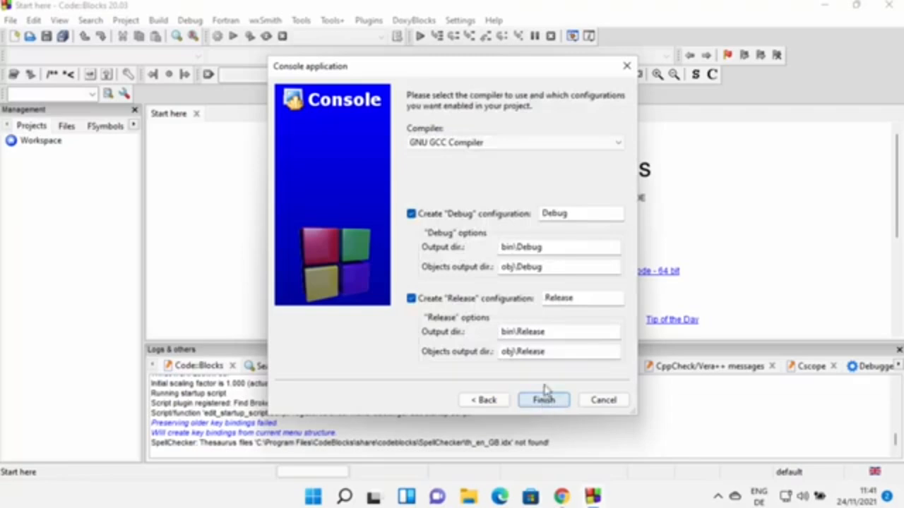
Step: Select GNU GCC Compiler, keep the Debug and Release configurations enabled, and finish creating the project
left_click(468, 144)
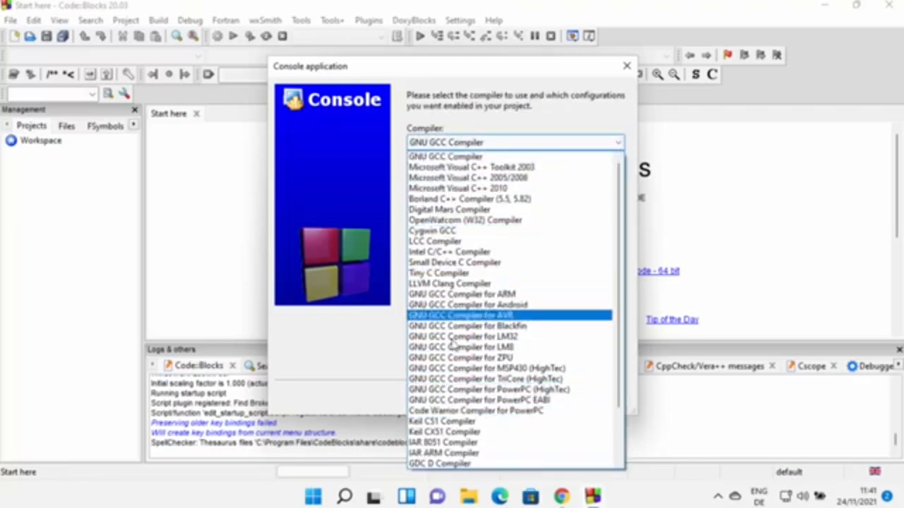
left_click(447, 157)
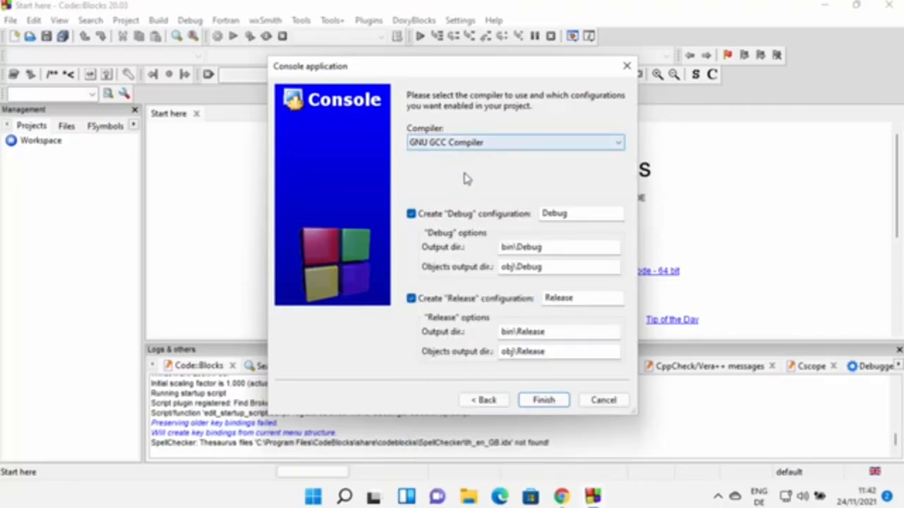
left_click(543, 400)
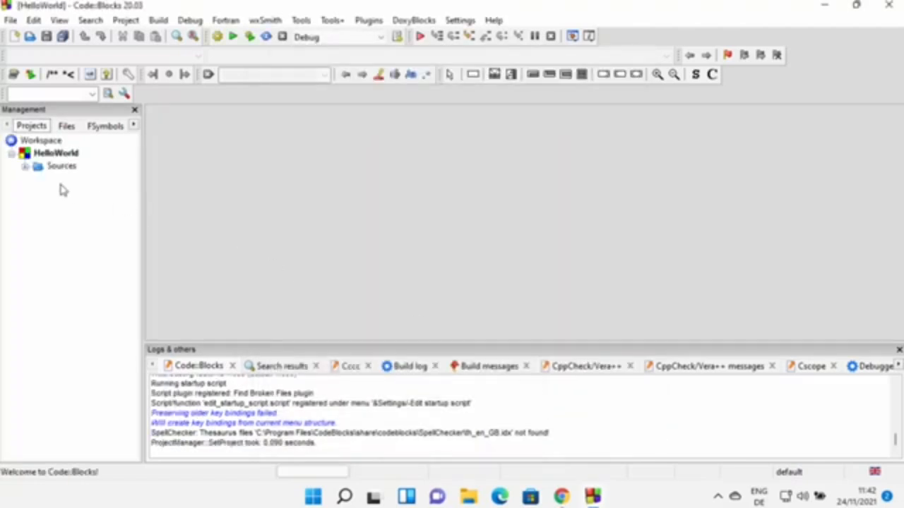
Step: Open main.cpp from the HelloWorld project's Sources folder in the editor
left_click(24, 168)
double_click(61, 181)
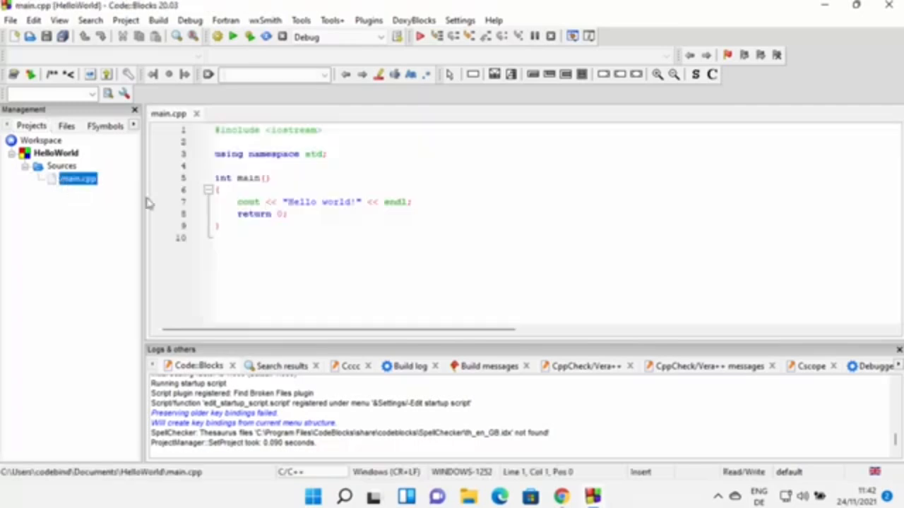